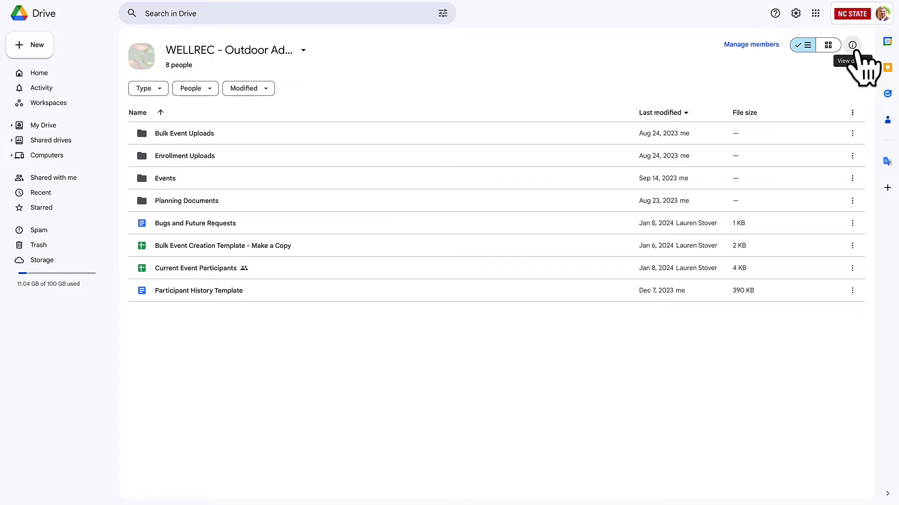
Open the WELLREC – Outdoor Adventure drive details and highlight its 2 MB of 15 GB storage figure.
left_click(854, 47)
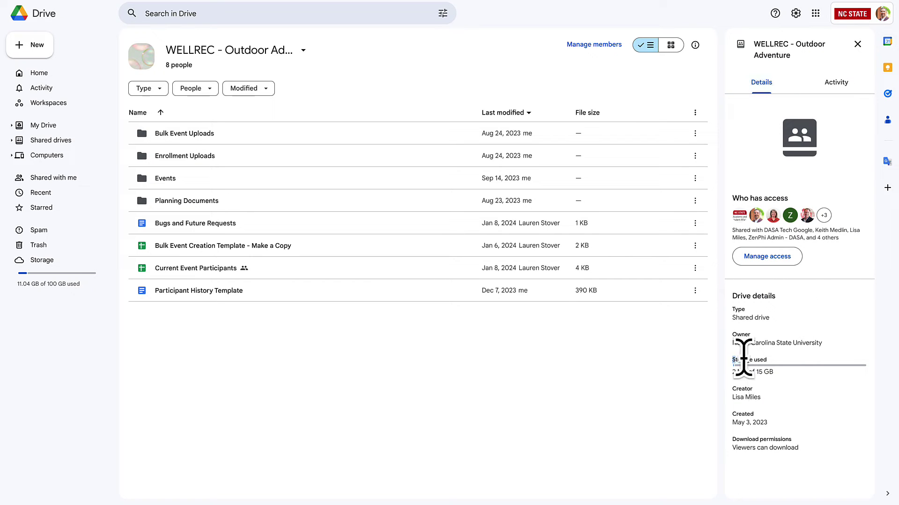
left_click_drag(737, 352, 802, 395)
left_click(804, 397)
left_click_drag(757, 371, 792, 387)
left_click(800, 381)
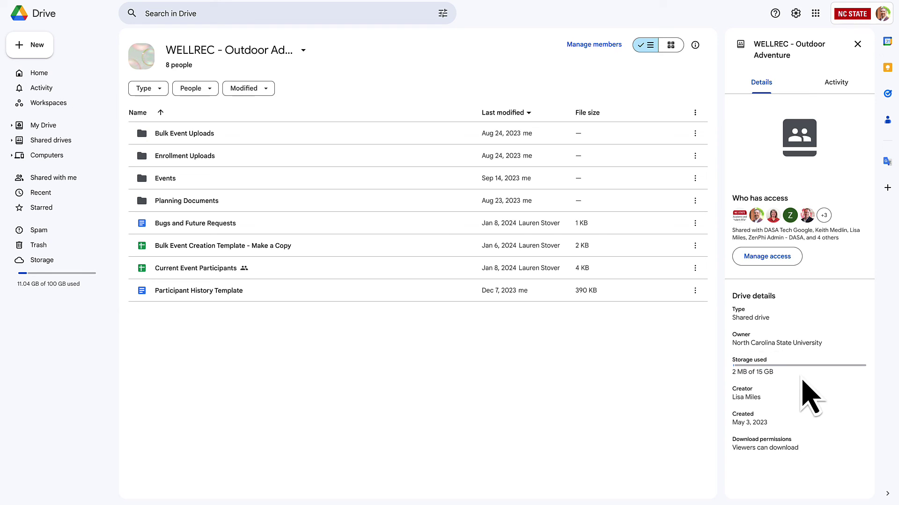